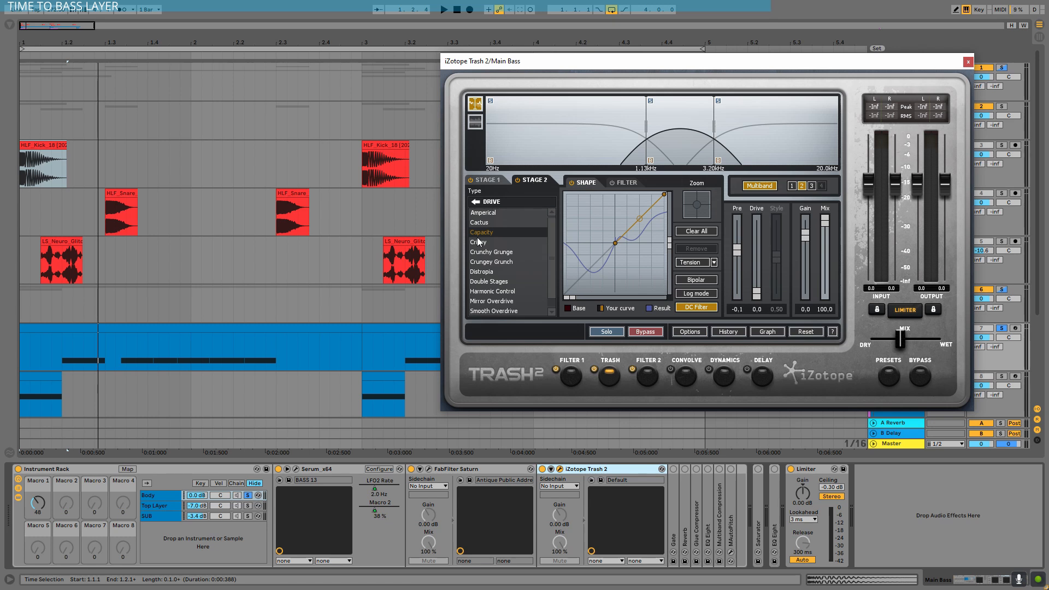
Examine Trash 2's Filter 1 nodes and envelope modulation during playback, and check the Filter 2 and Trash modules
left_click(571, 374)
left_click(701, 157)
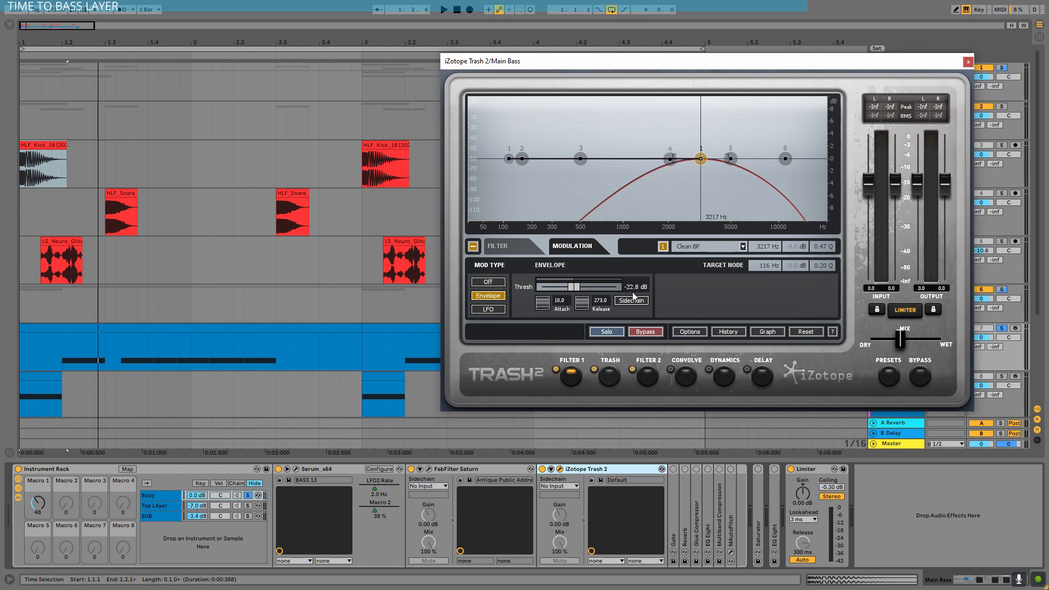
key("space")
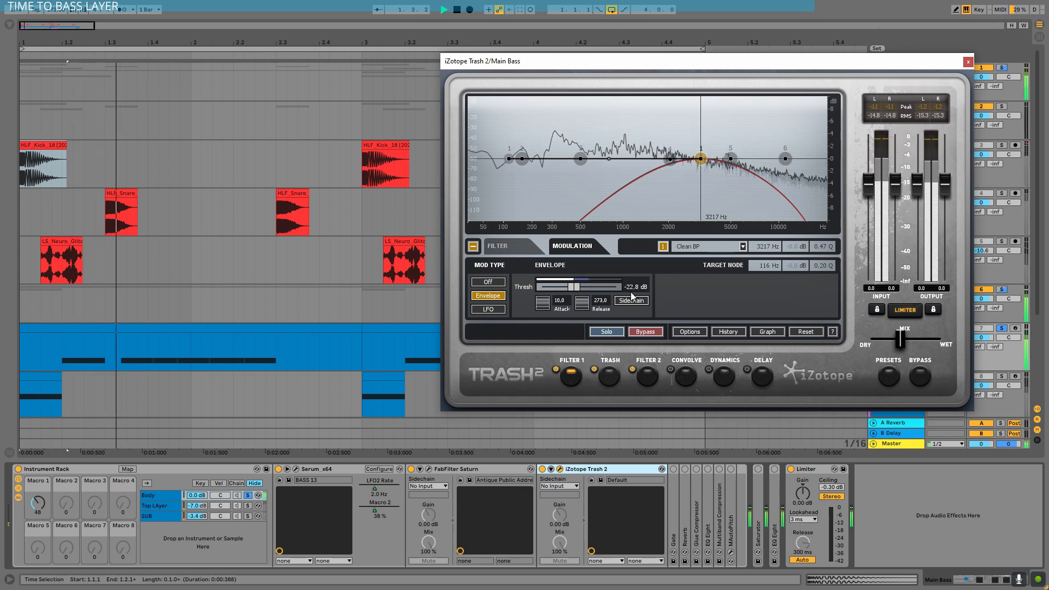
left_click(509, 158)
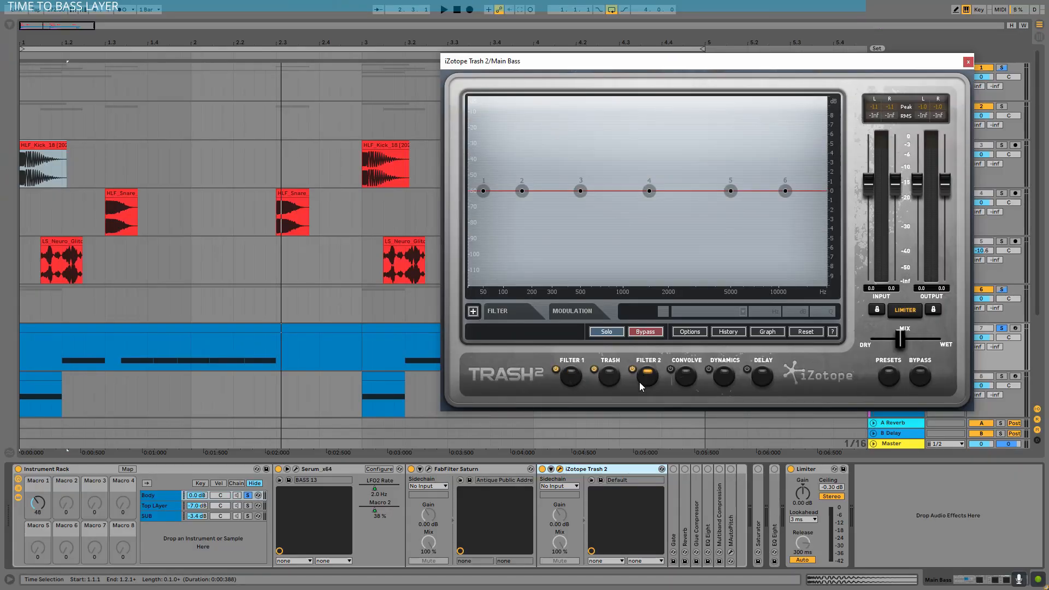
left_click(632, 369)
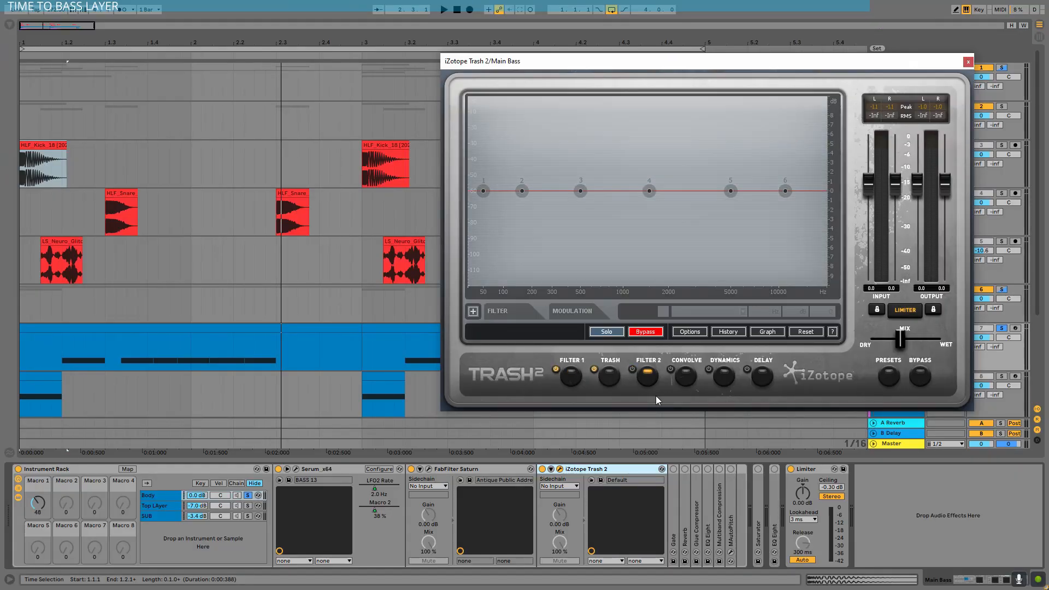
left_click(608, 382)
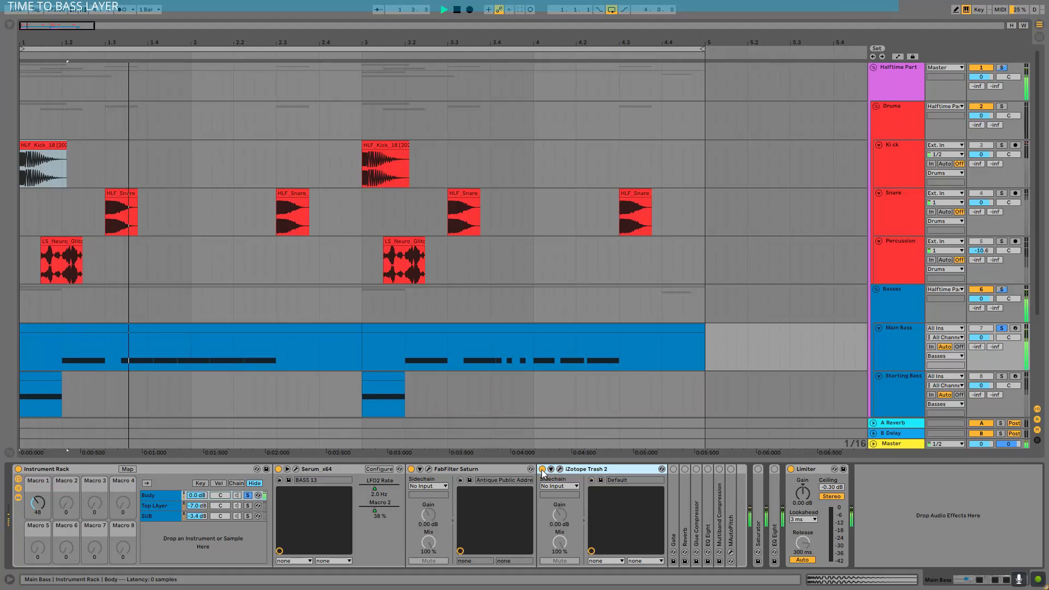
Unfold and switch on the Gate, Reverb, Glue Compressor and EQ Eight in the Body chain
double_click(672, 475)
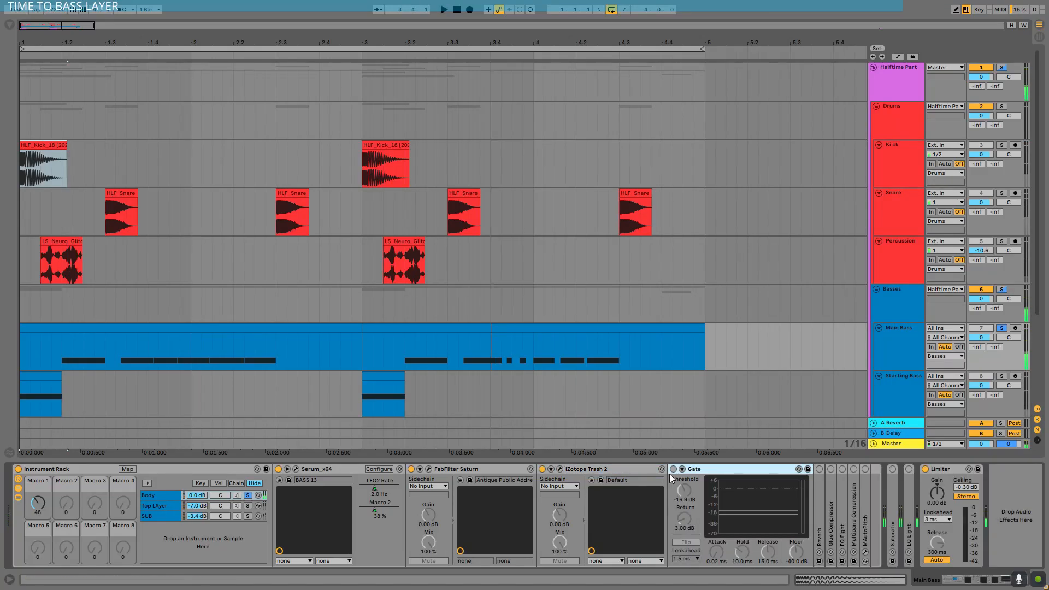
left_click(818, 496)
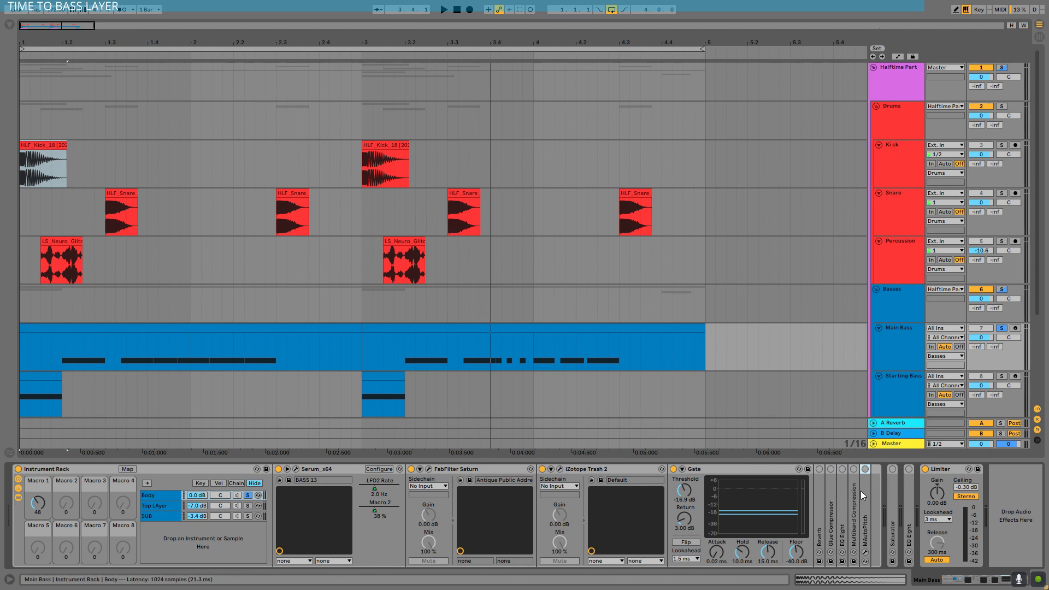
double_click(821, 475)
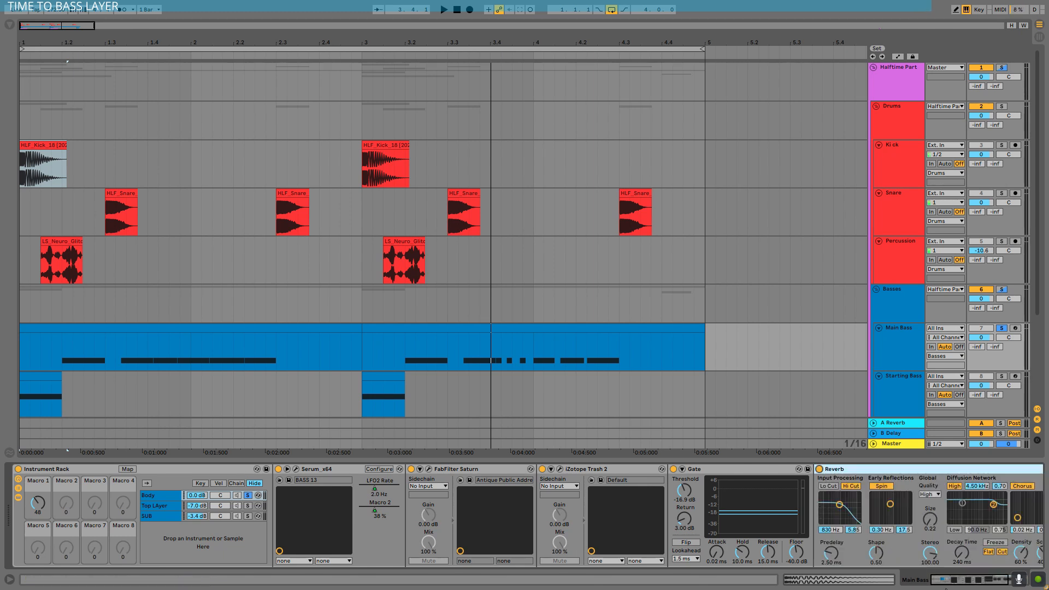
double_click(830, 471)
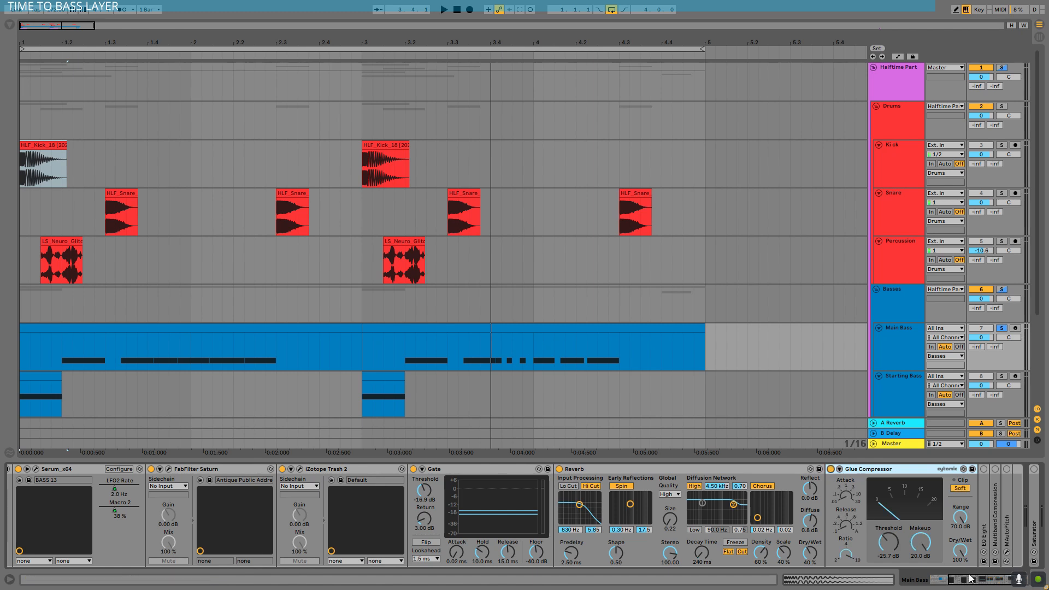
left_click_drag(971, 578, 1006, 584)
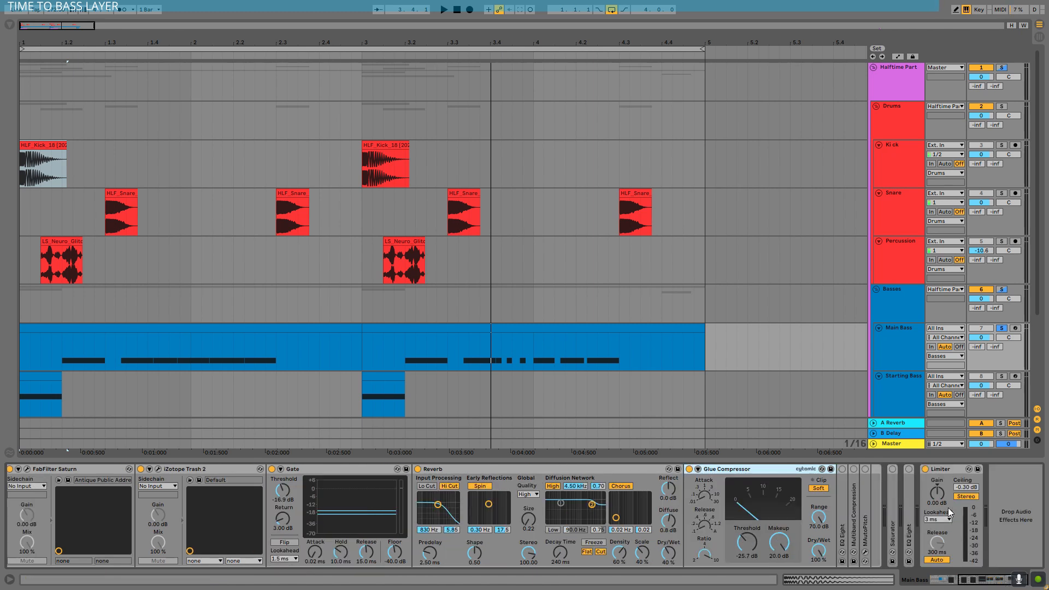
double_click(842, 472)
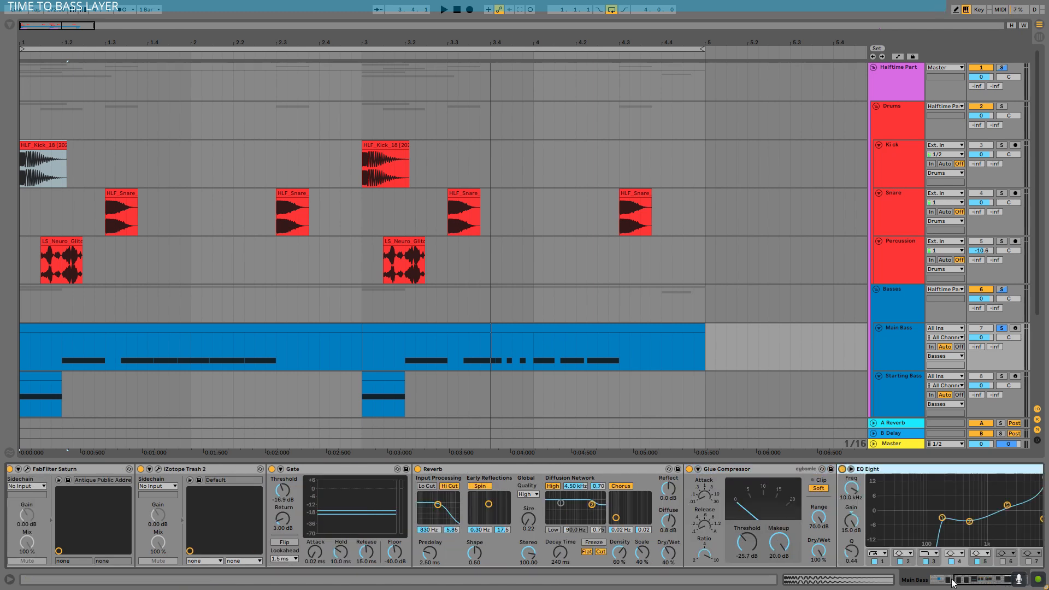
left_click_drag(951, 583, 968, 584)
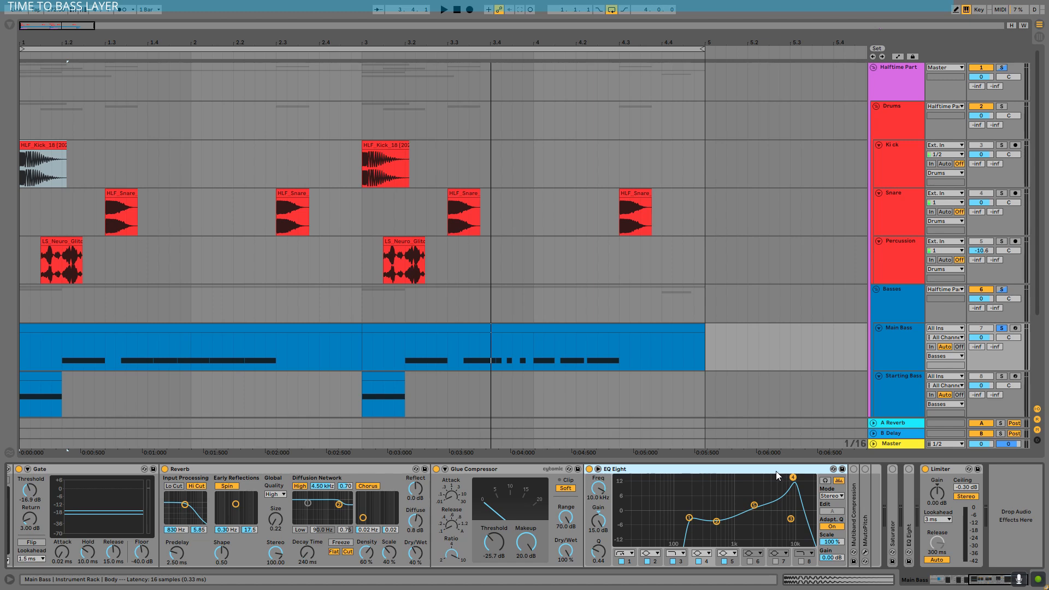
Play the loop through EQ Eight and compare the sound with band 3 switched off and on
key("space")
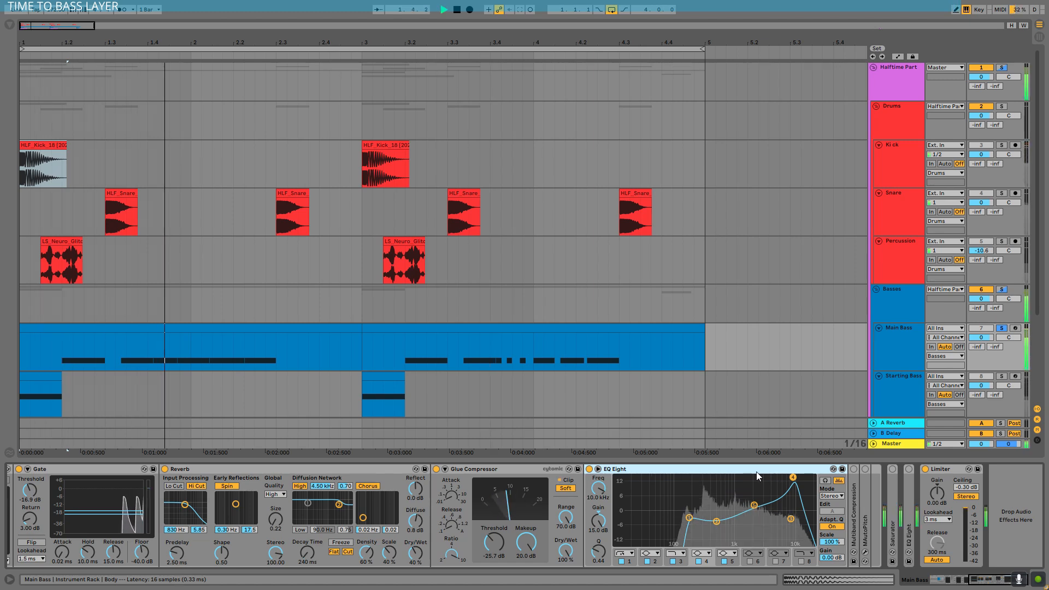
key("space")
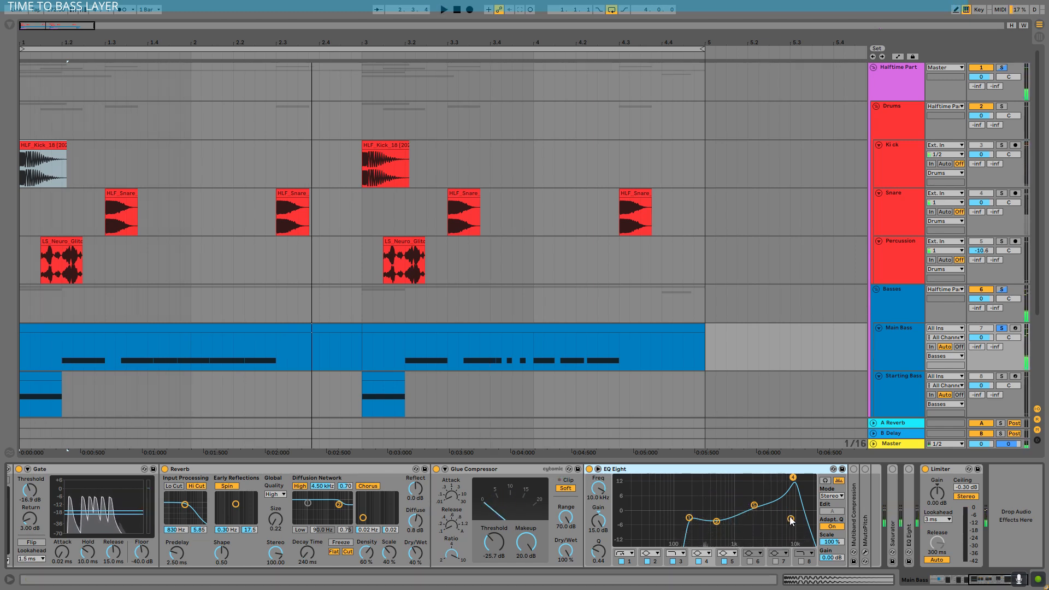
left_click(791, 519)
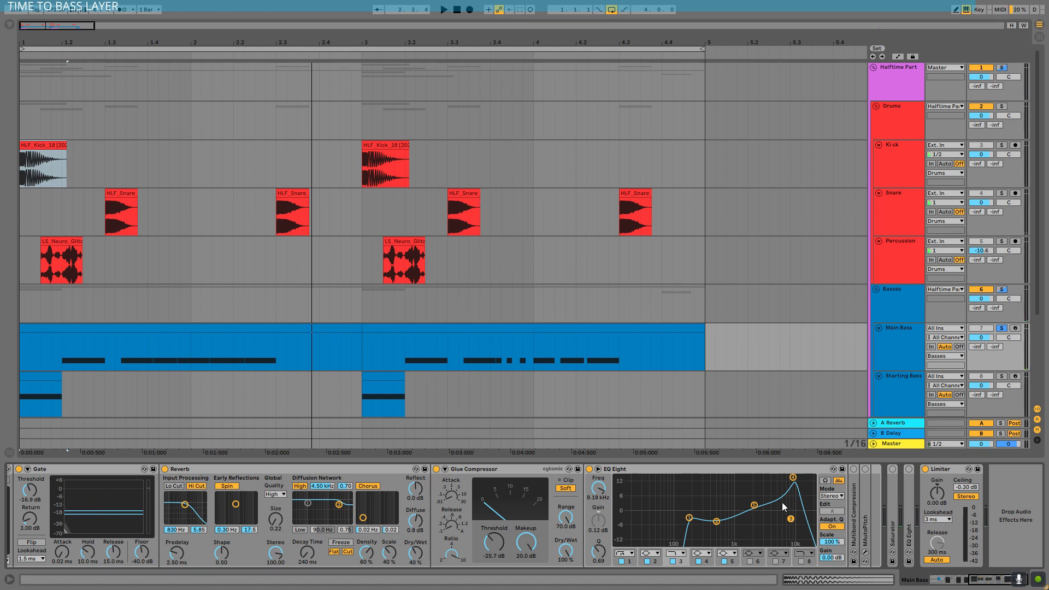
key("space")
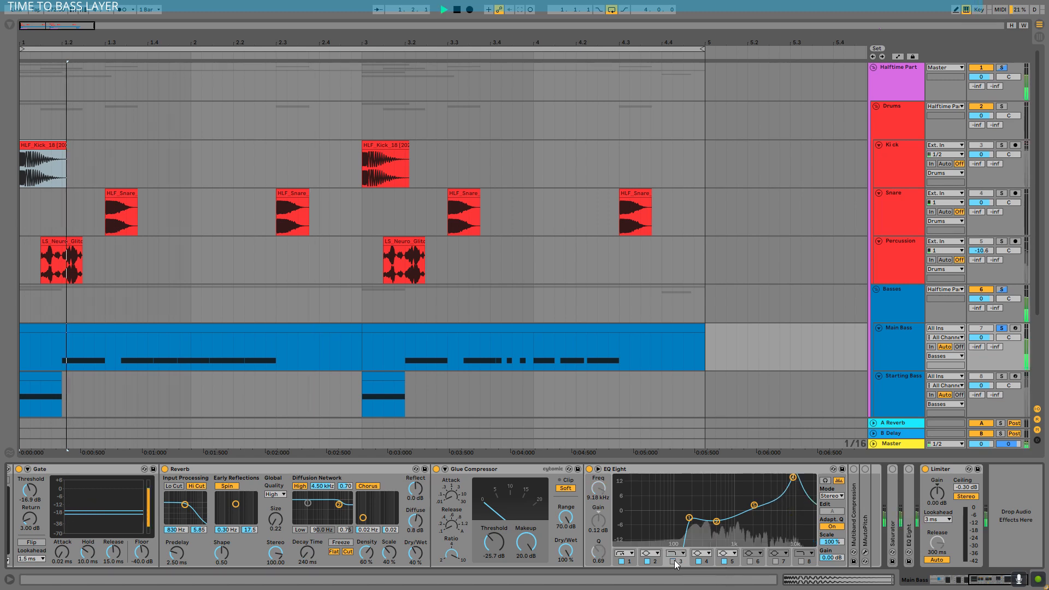
key("space")
Unfold and switch on Multiband Compression, and audition the Body chain with MAutoPitch off and on
double_click(854, 513)
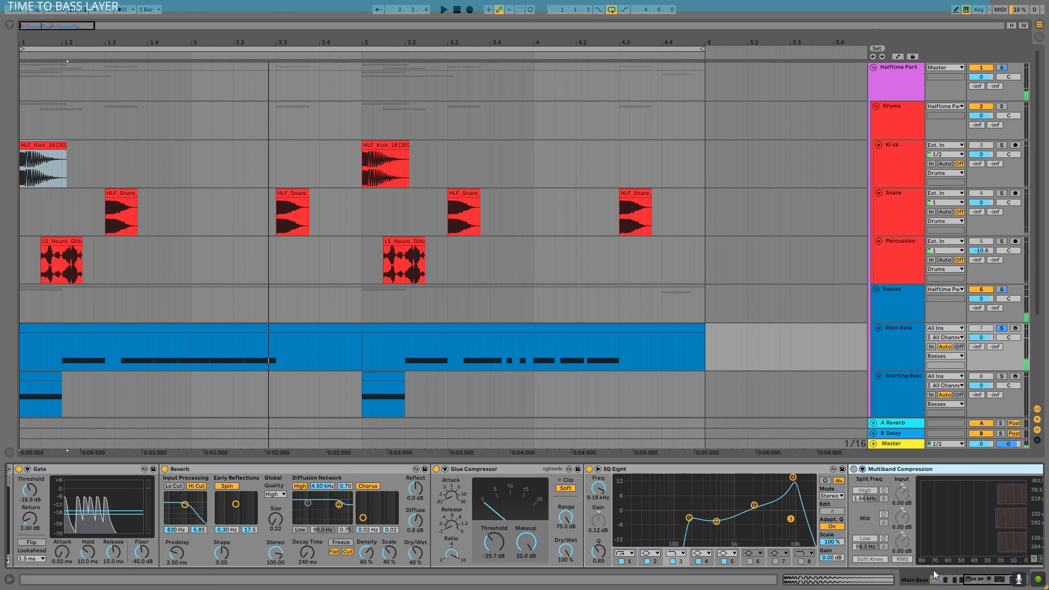
left_click_drag(977, 581, 986, 582)
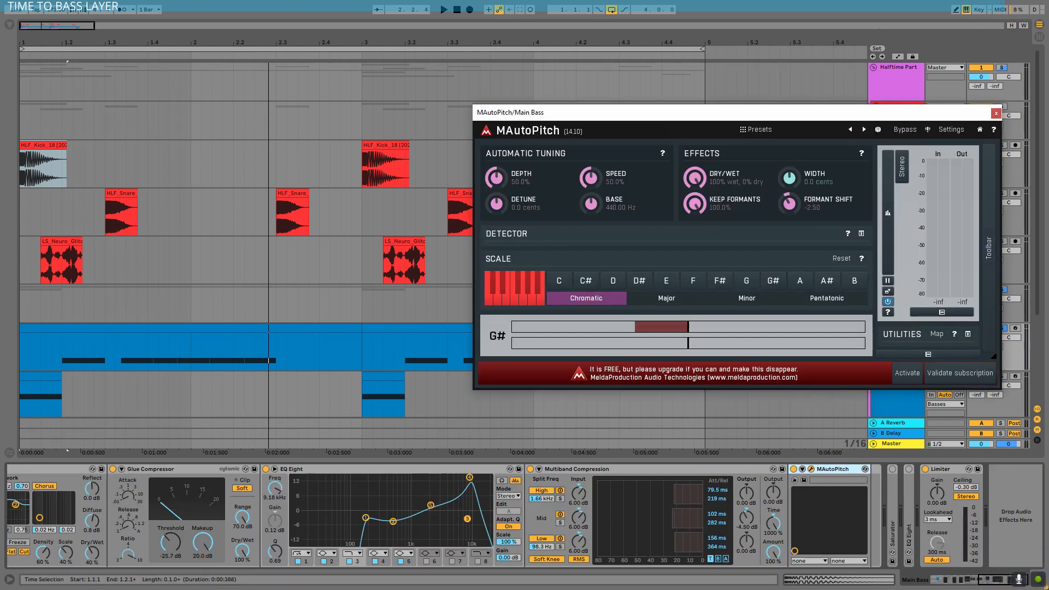
left_click(996, 114)
key("space")
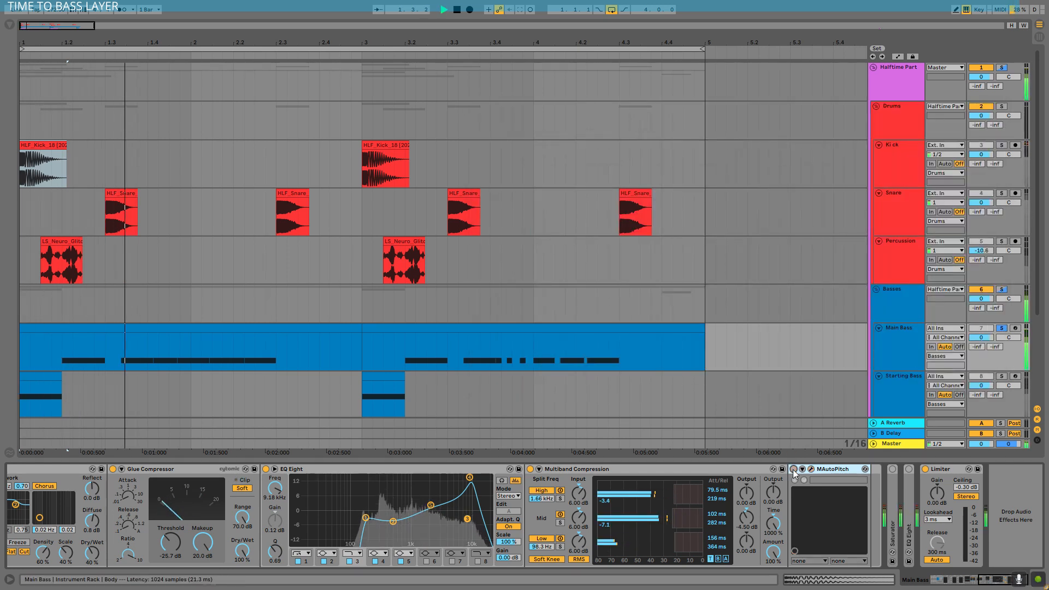
left_click(793, 469)
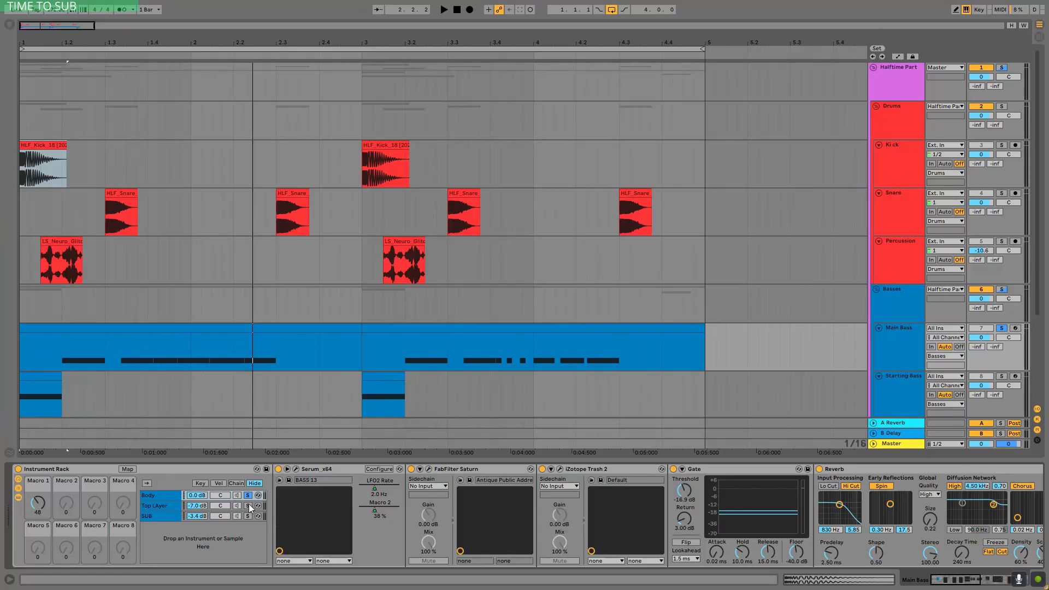
Solo the Top LAyer chain for playback and open its Serum editor
left_click(248, 505)
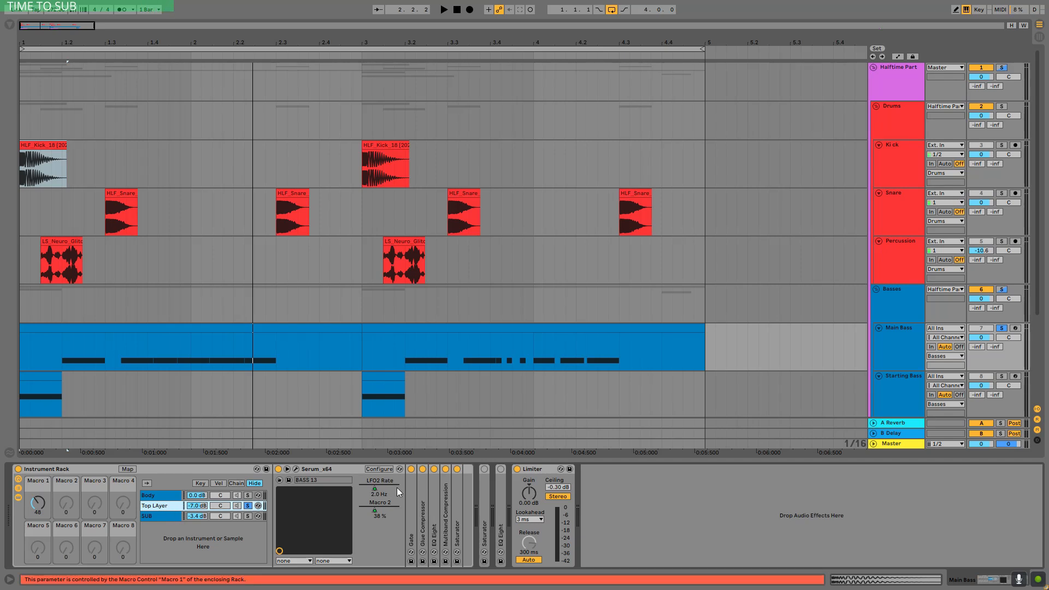
key("space")
left_click(297, 468)
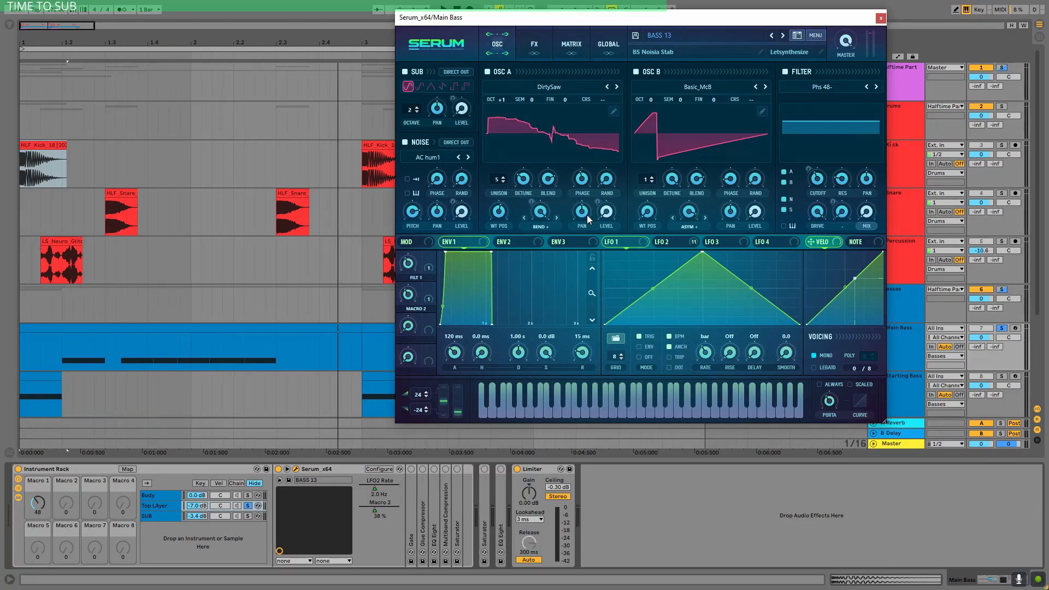
Examine Serum's LFO 2 shape and its equalizer and filter effects during playback, and hide the plug-in window
left_click(677, 241)
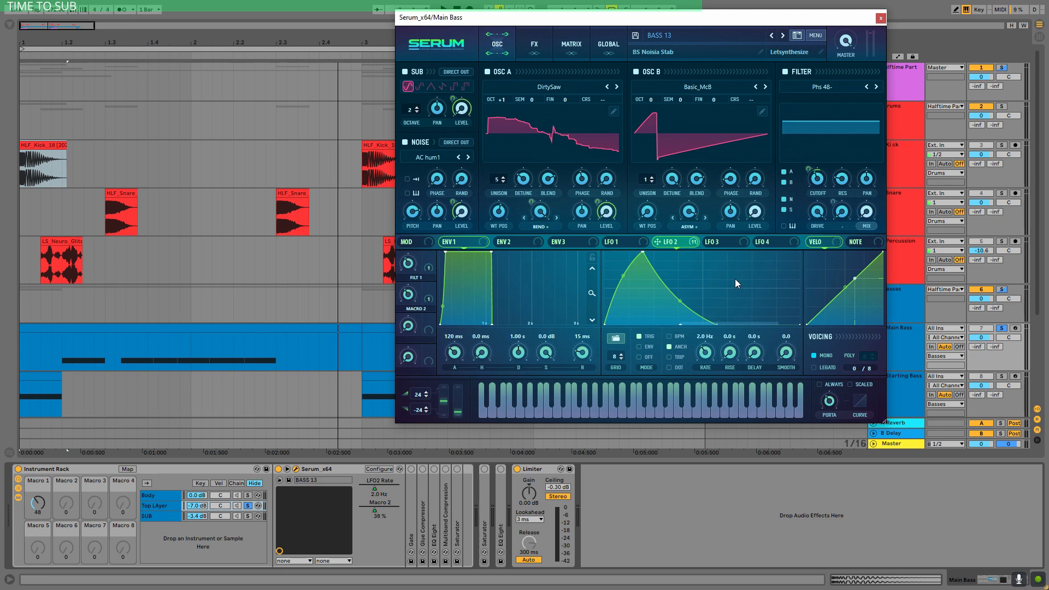
left_click(525, 41)
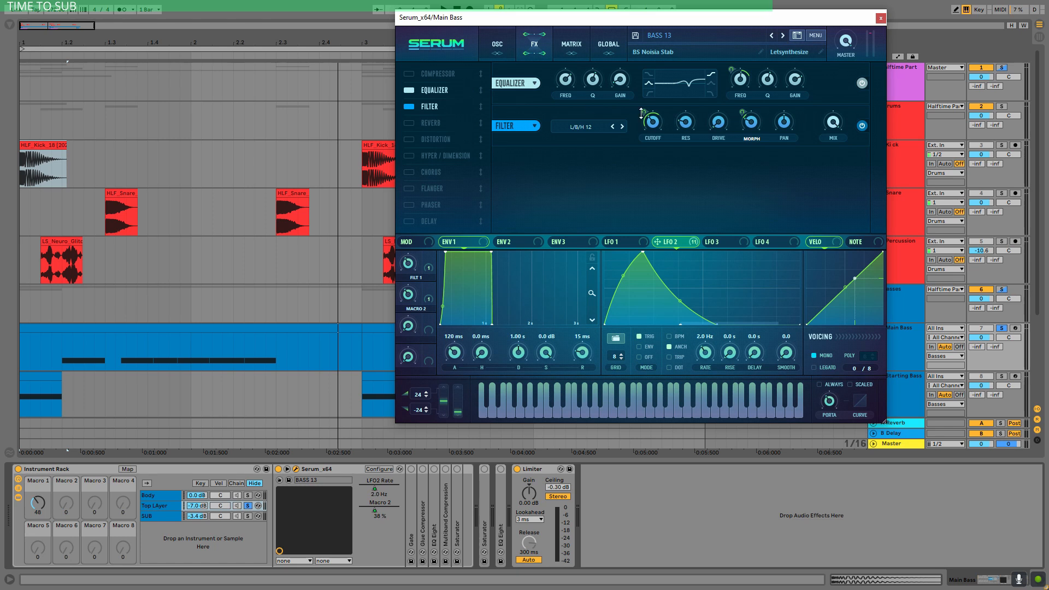
key("space")
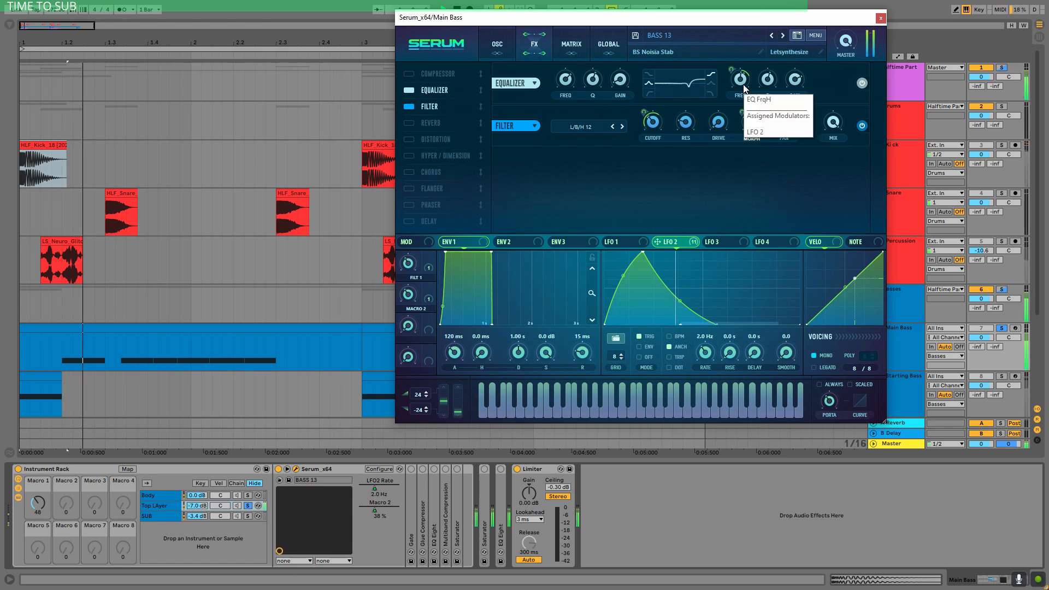
key("ctrl+alt+p")
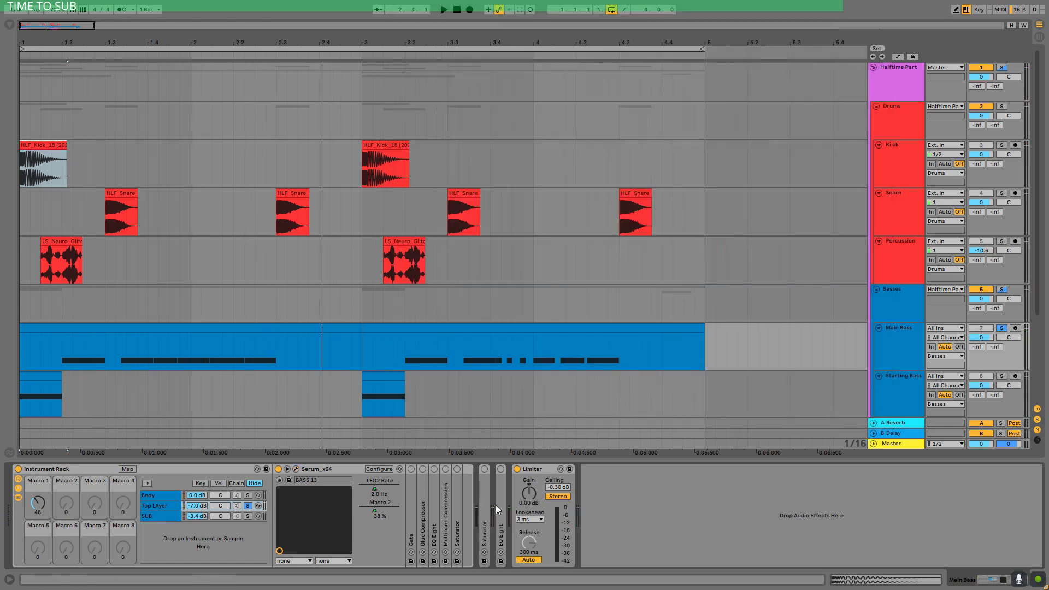
Unfold and switch on the Gate, Glue Compressor, EQ Eight, Multiband Compression and Saturator in the Top LAyer chain, and play the loop
double_click(409, 469)
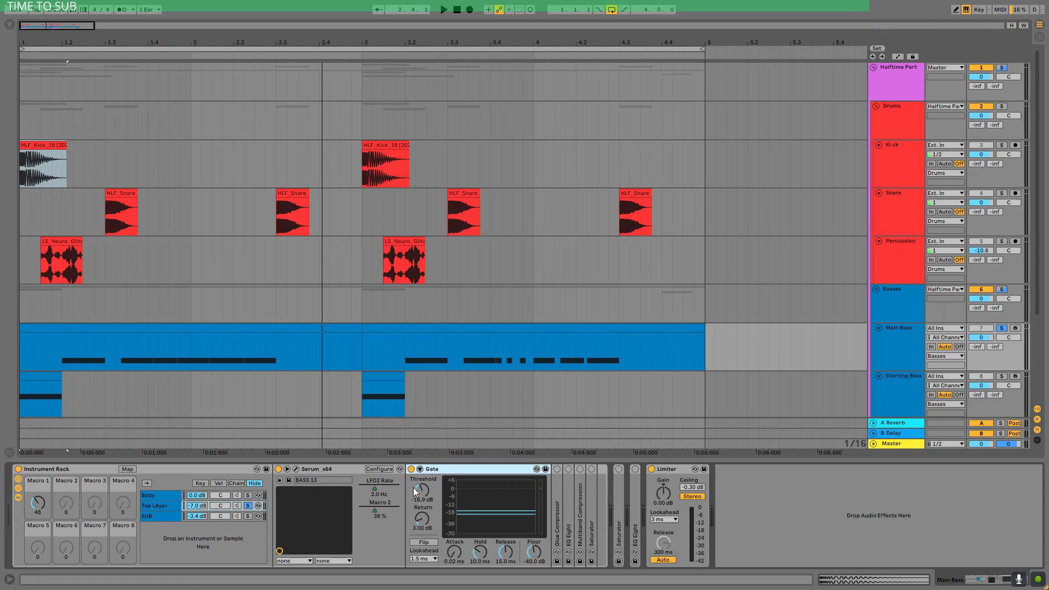
double_click(554, 484)
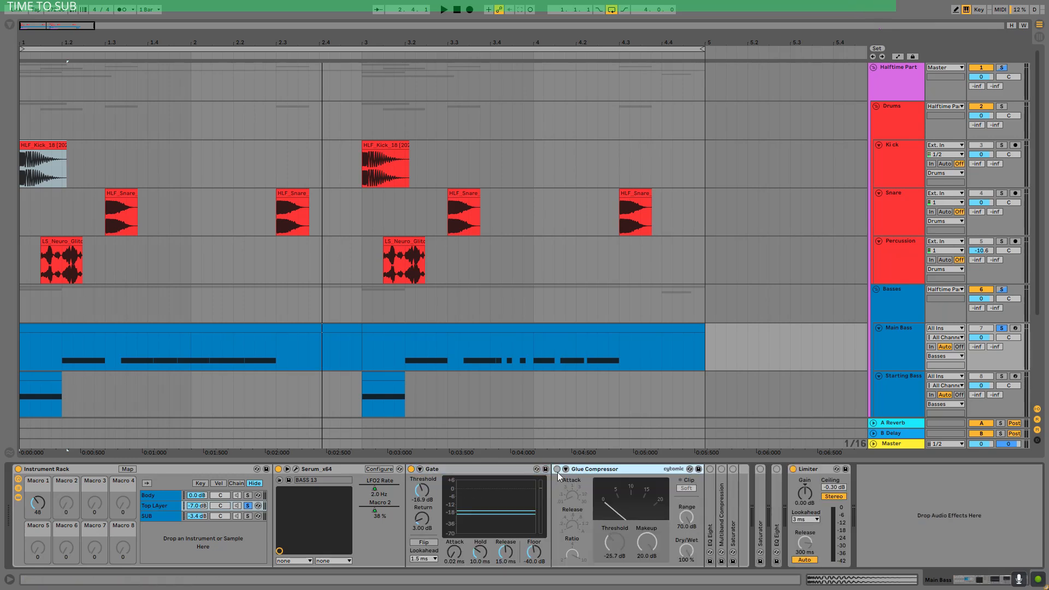
double_click(710, 492)
double_click(855, 492)
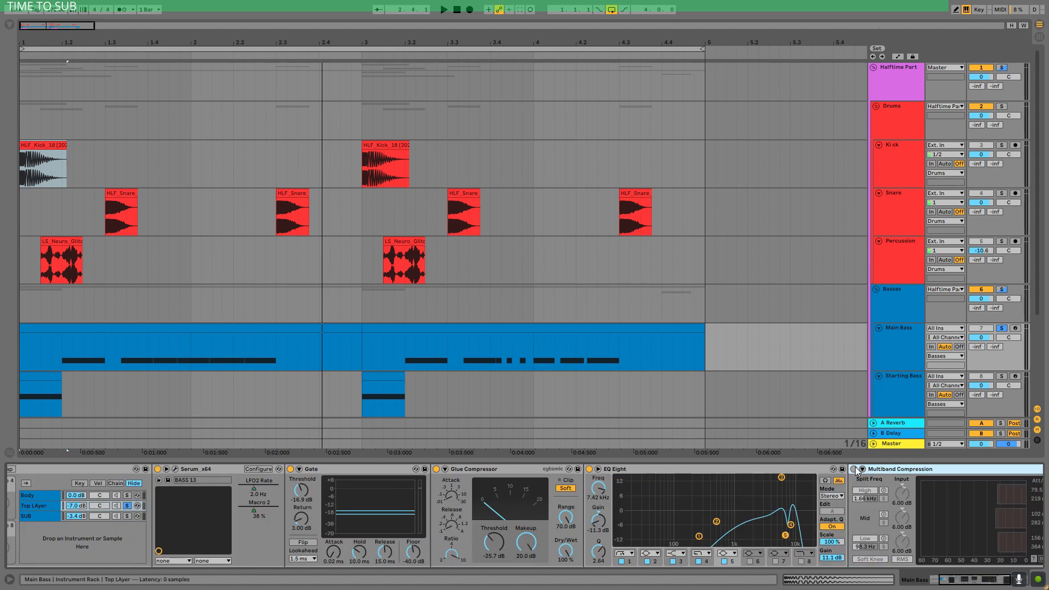
left_click_drag(970, 583, 1014, 587)
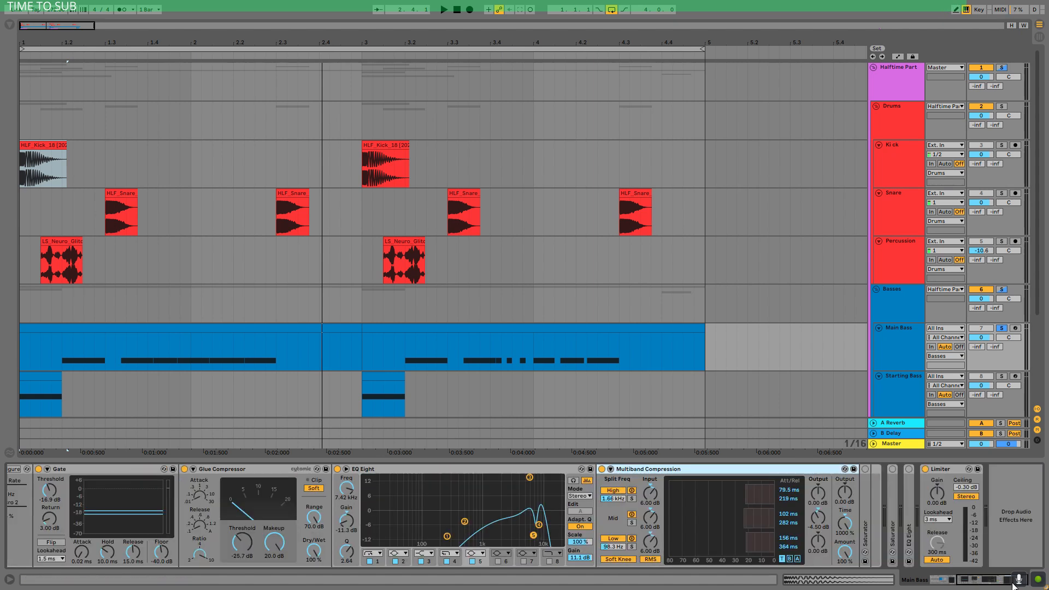
double_click(867, 494)
key("space")
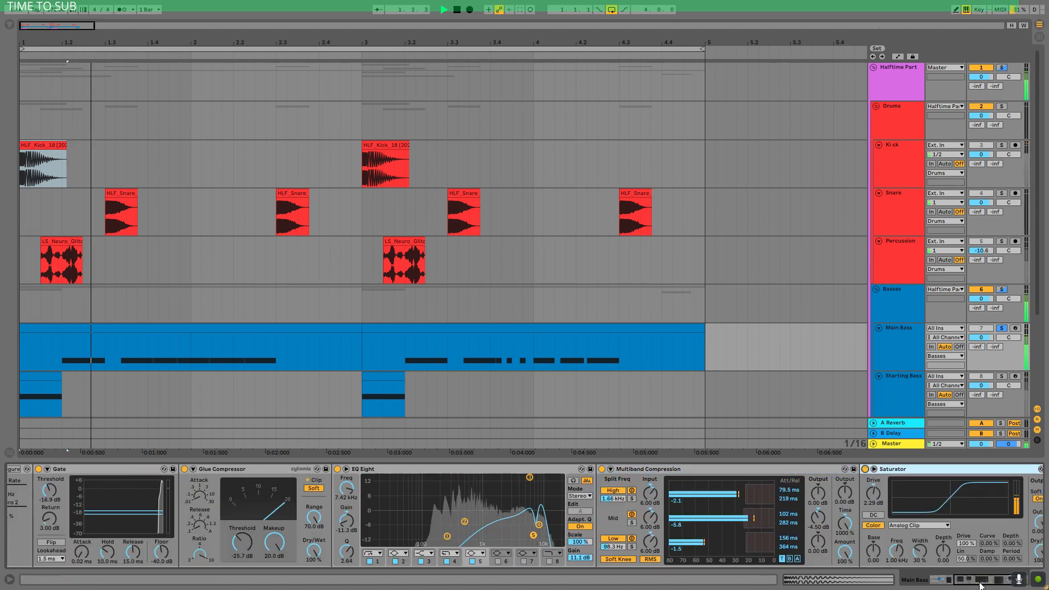
Solo the SUB chain and inspect its Saturator and Auto Filter devices
left_click_drag(980, 586, 937, 583)
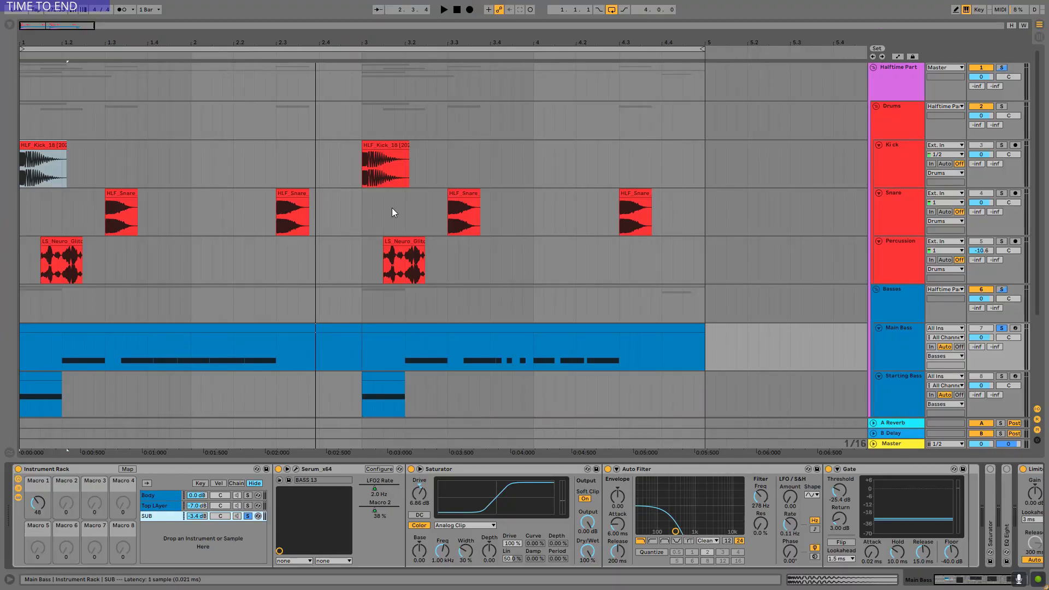
key("ctrl+alt+p")
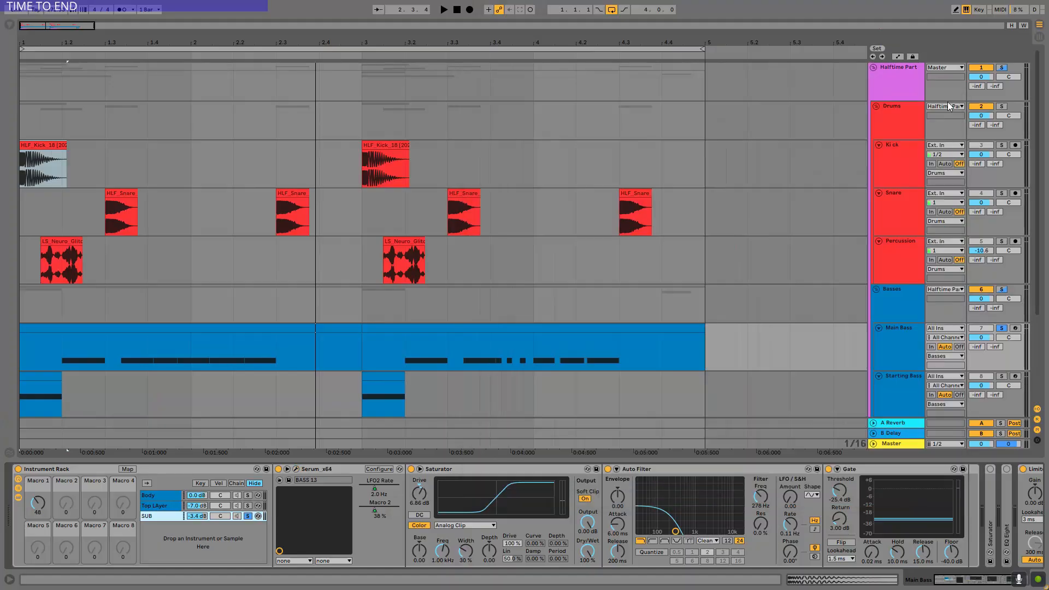
left_click(495, 473)
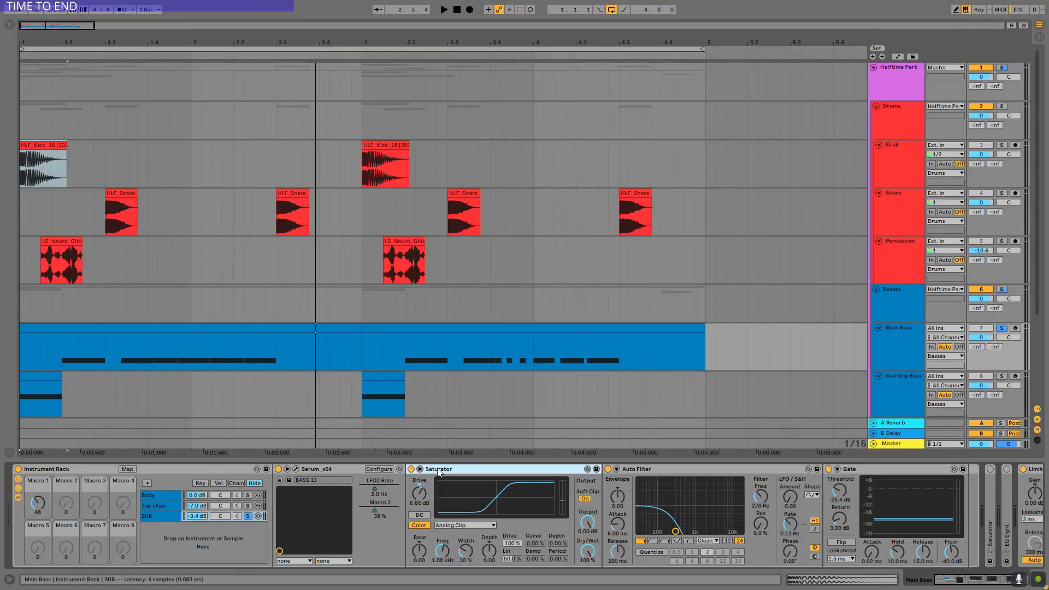
left_click(654, 466)
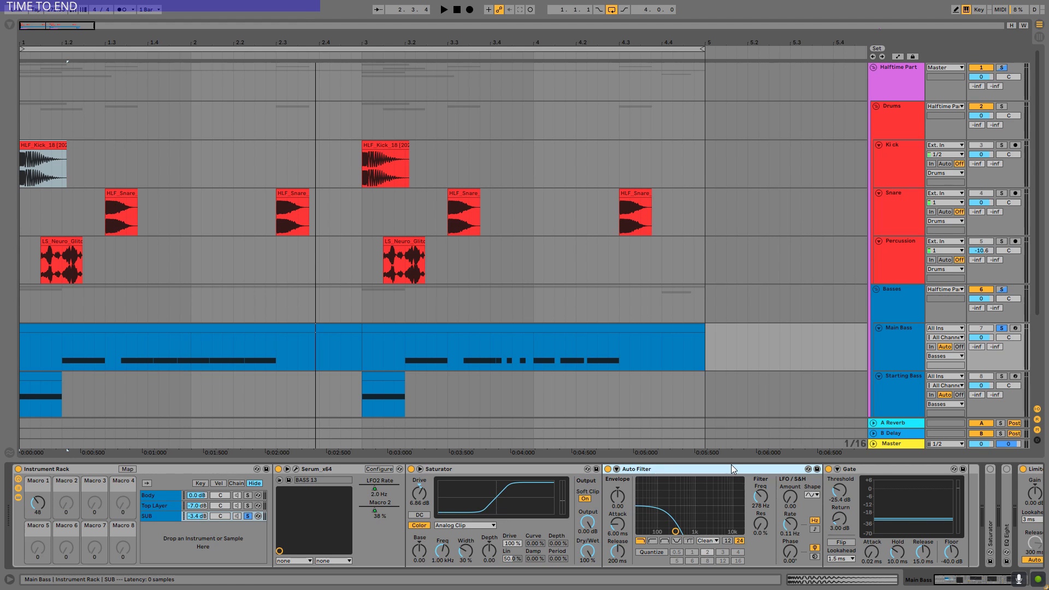
Inspect the Gate device in the SUB chain and audition the soloed chain in the loop
left_click(863, 470)
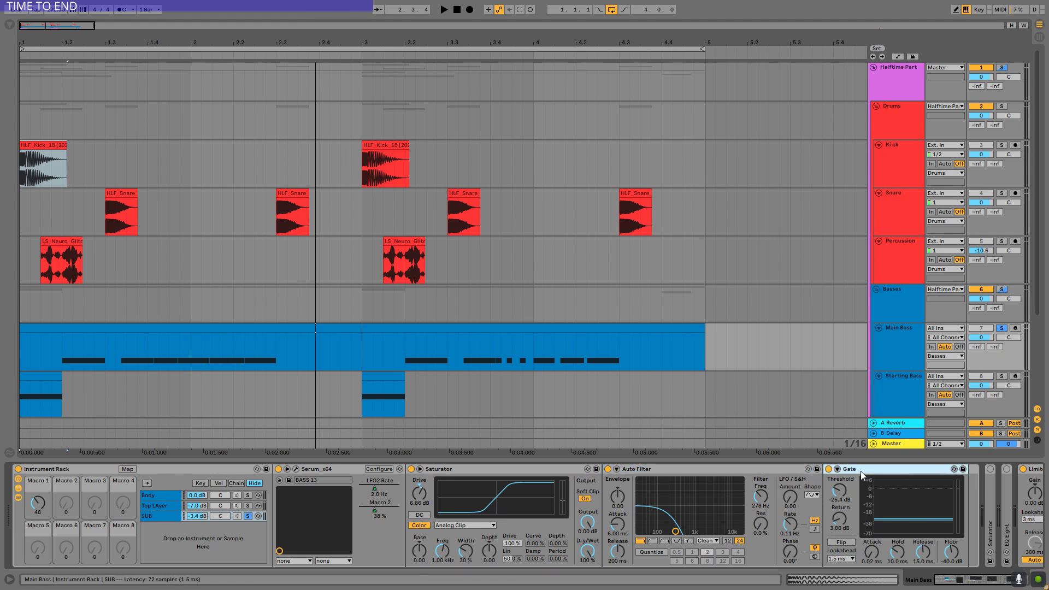
key("space")
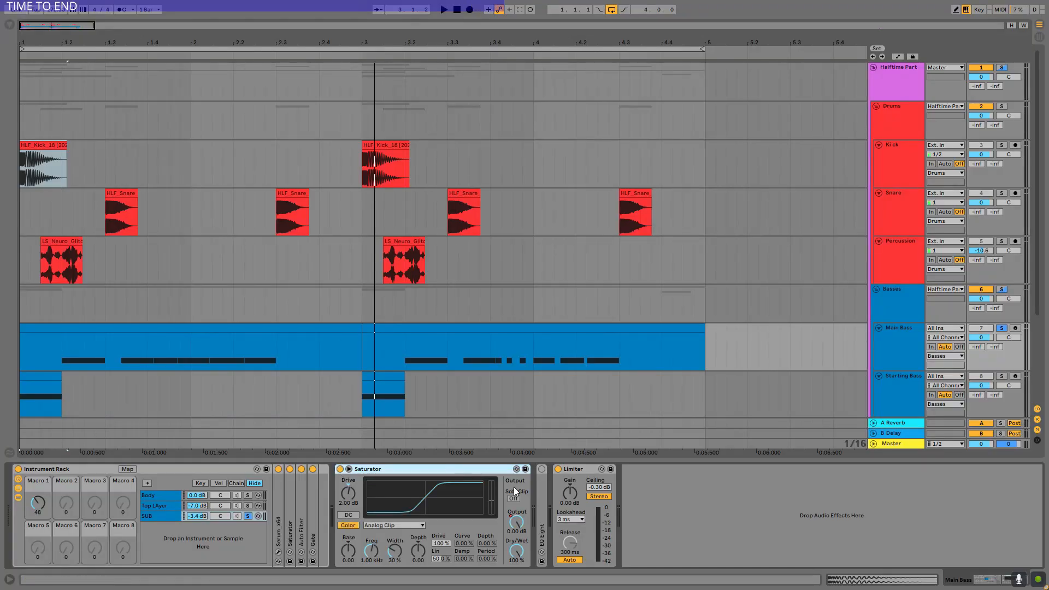
Unfold the EQ Eight after the Instrument Rack and bypass it during loop playback with the SUB chain unsoloed
double_click(542, 500)
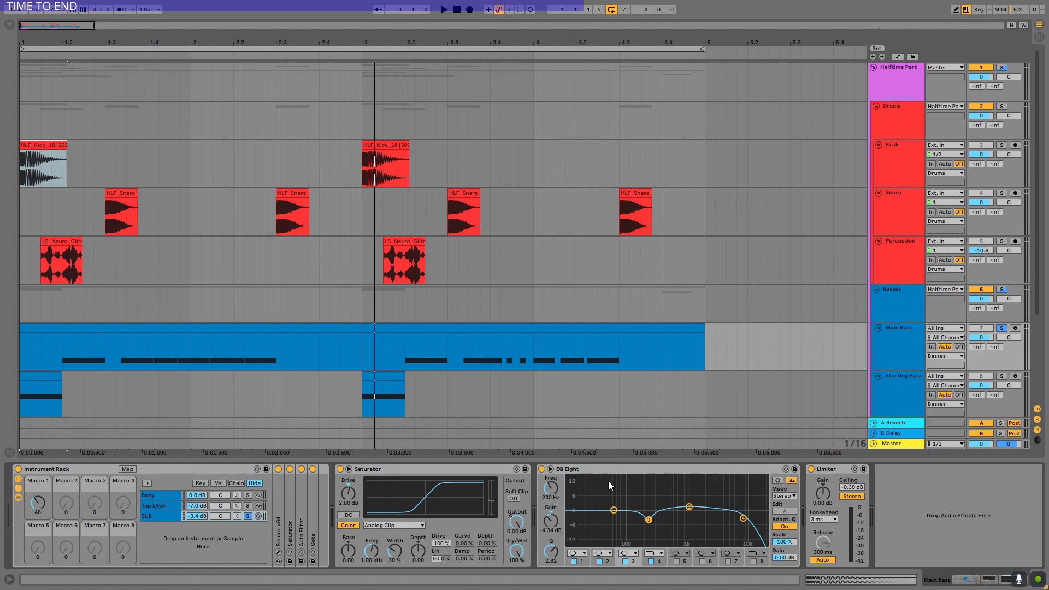
key("space")
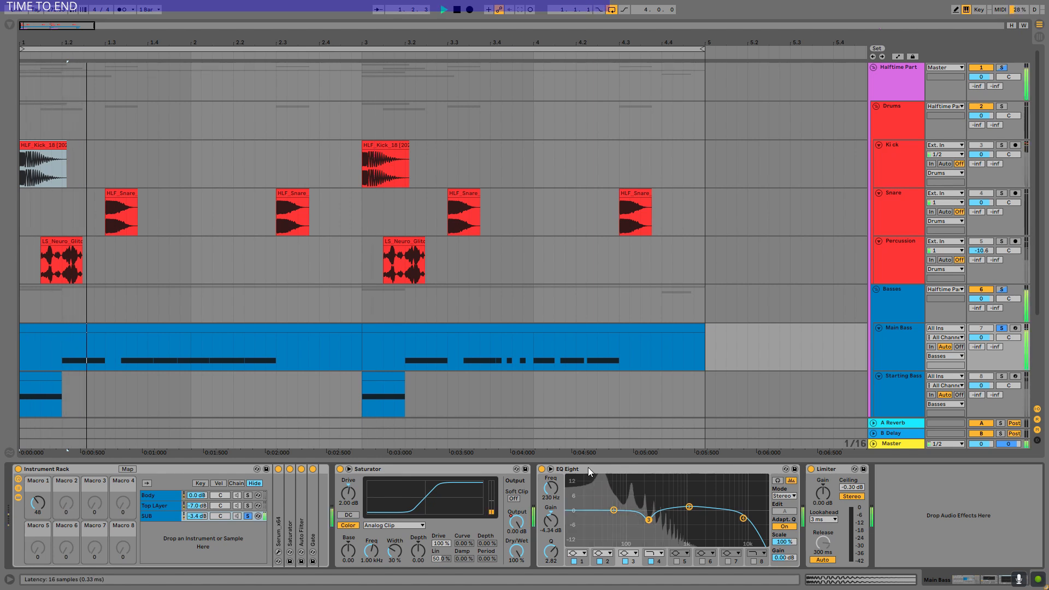
left_click(249, 516)
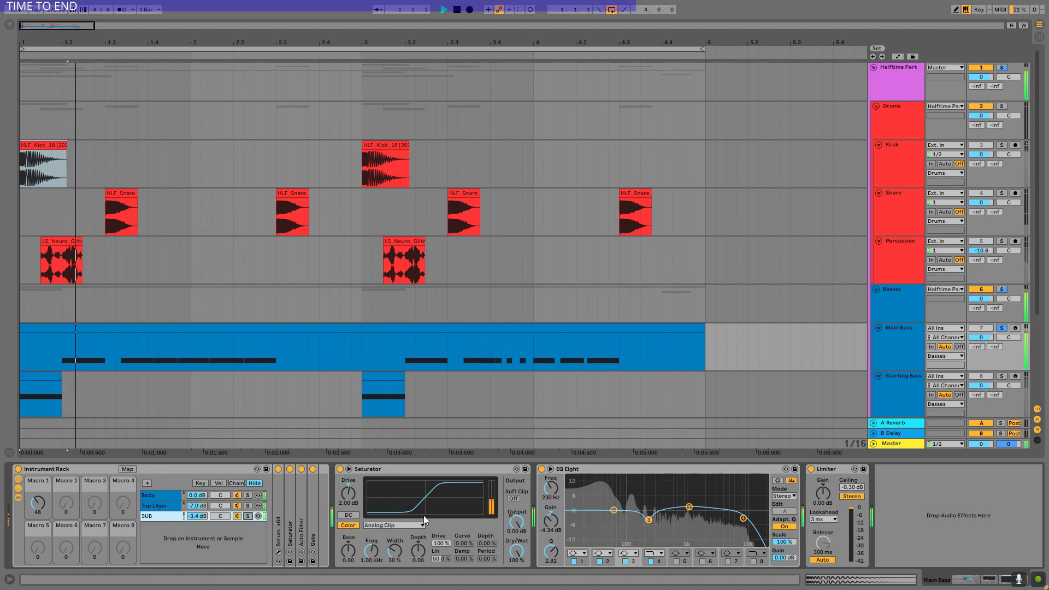
left_click(543, 469)
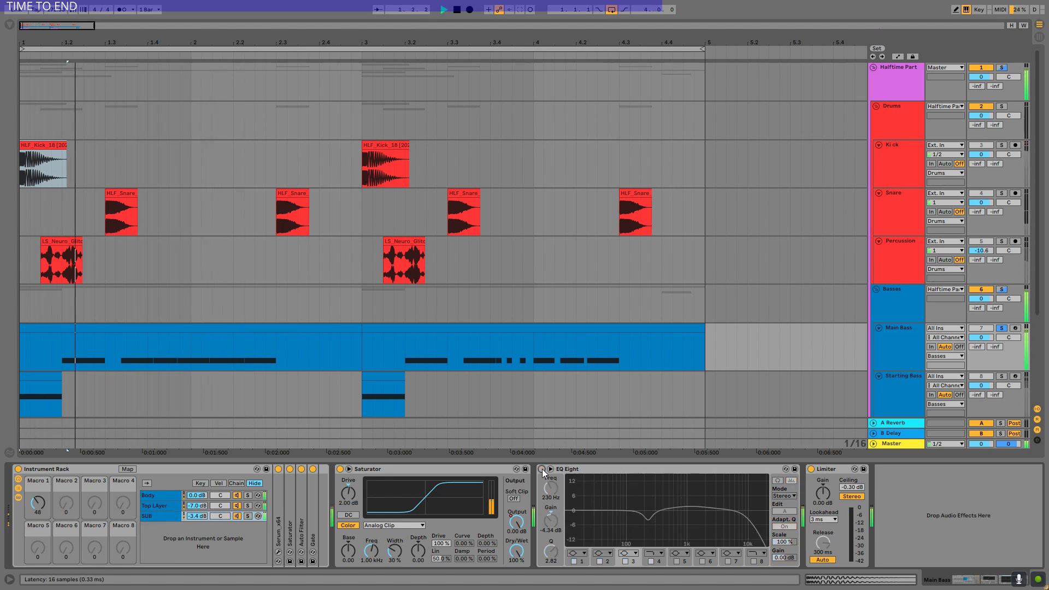